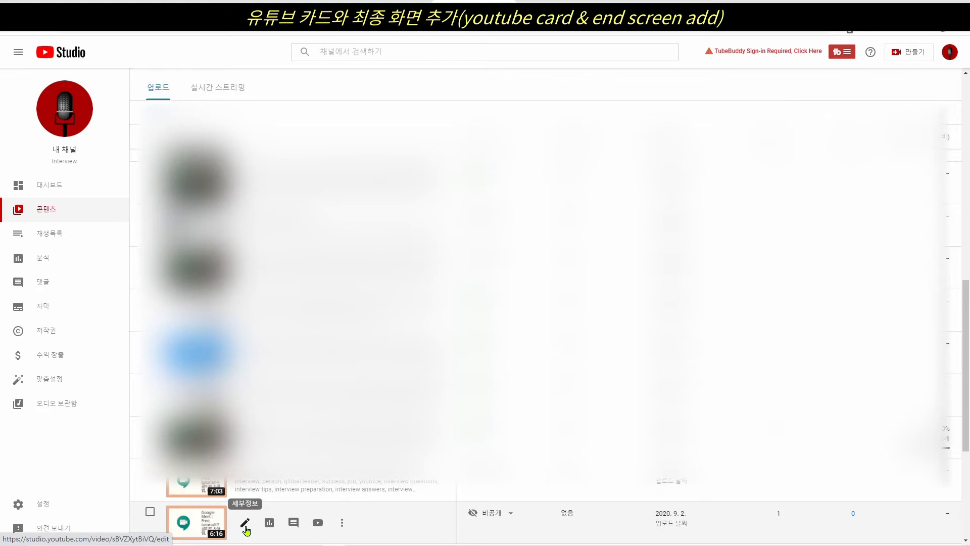
# Step: Open the card editor for the video "google meet/PC/free/구글미트/무료"
pyautogui.click(245, 525)
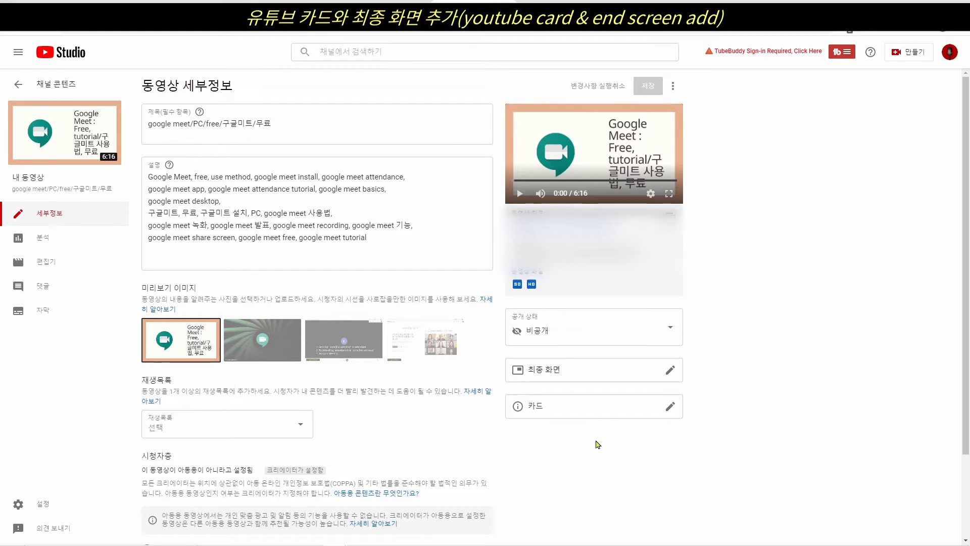
pyautogui.click(587, 408)
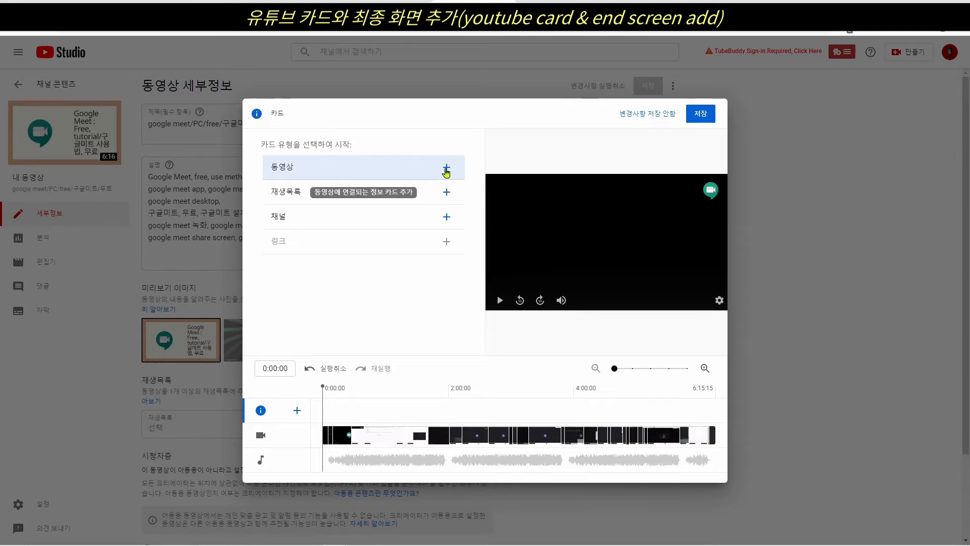
# Step: Add a video card linking to "Interview님의 라이브 방송" at 0:00:00
pyautogui.click(446, 170)
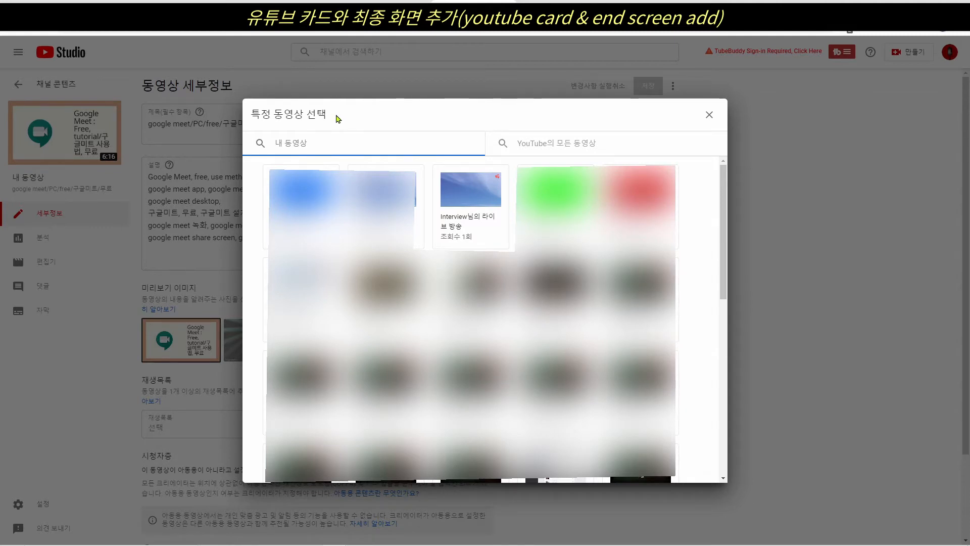
pyautogui.click(475, 198)
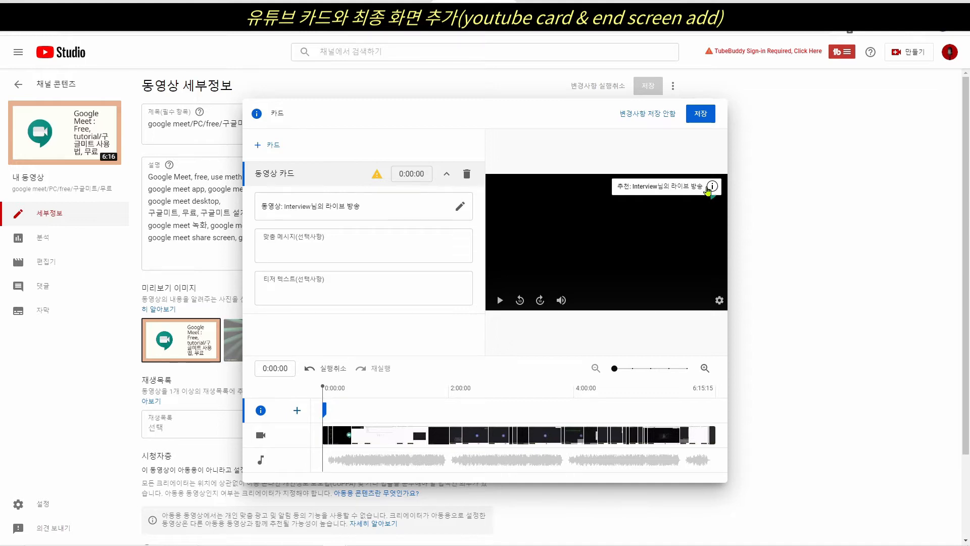
pyautogui.click(446, 178)
pyautogui.click(447, 178)
# Step: Add a playlist card linking to the "send anywhere" playlist
pyautogui.click(264, 146)
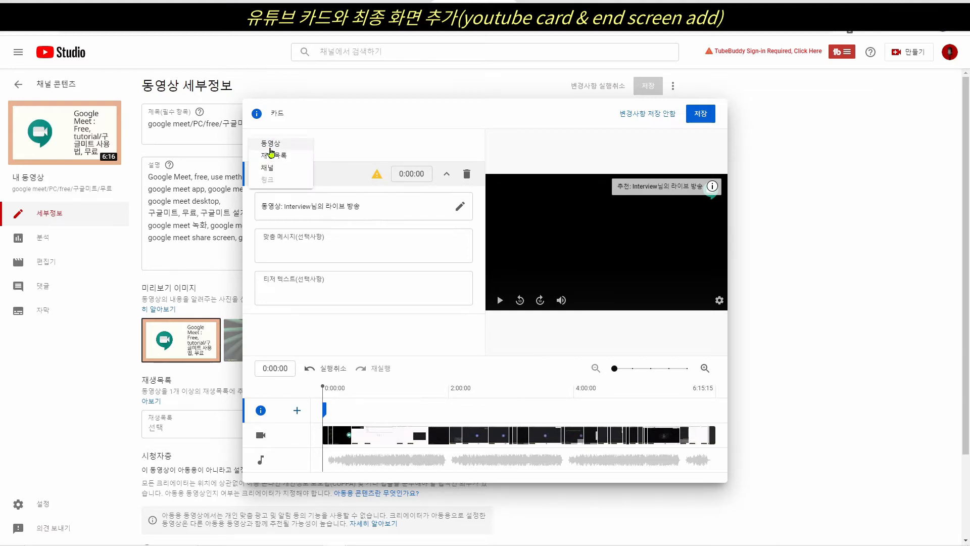
pyautogui.click(302, 160)
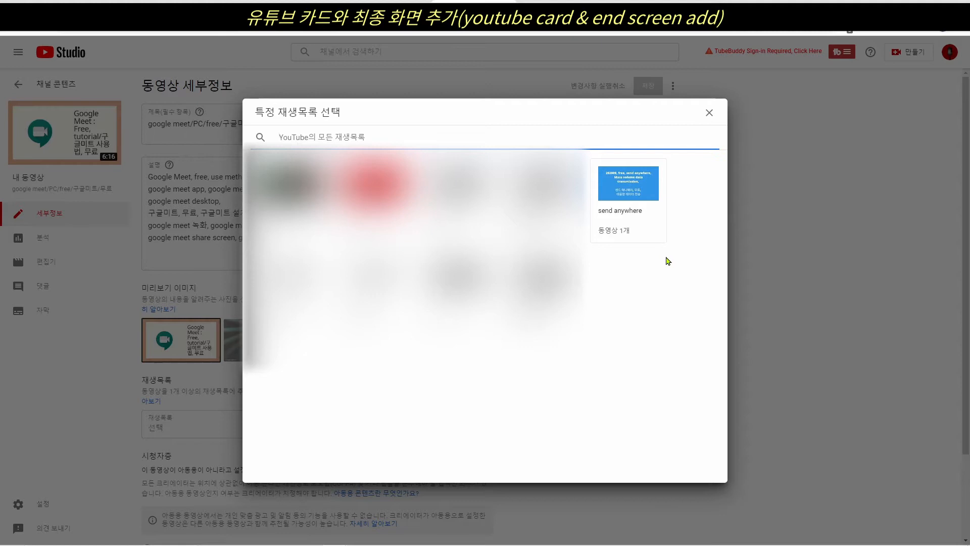
pyautogui.click(639, 201)
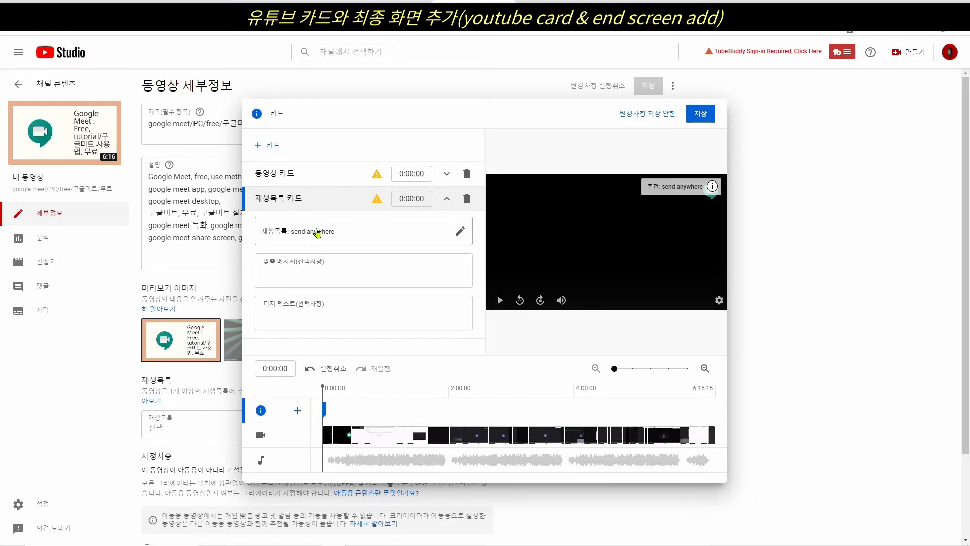
# Step: Enter "설명을 할 수 있습니다" as the playlist card's custom message
pyautogui.click(310, 277)
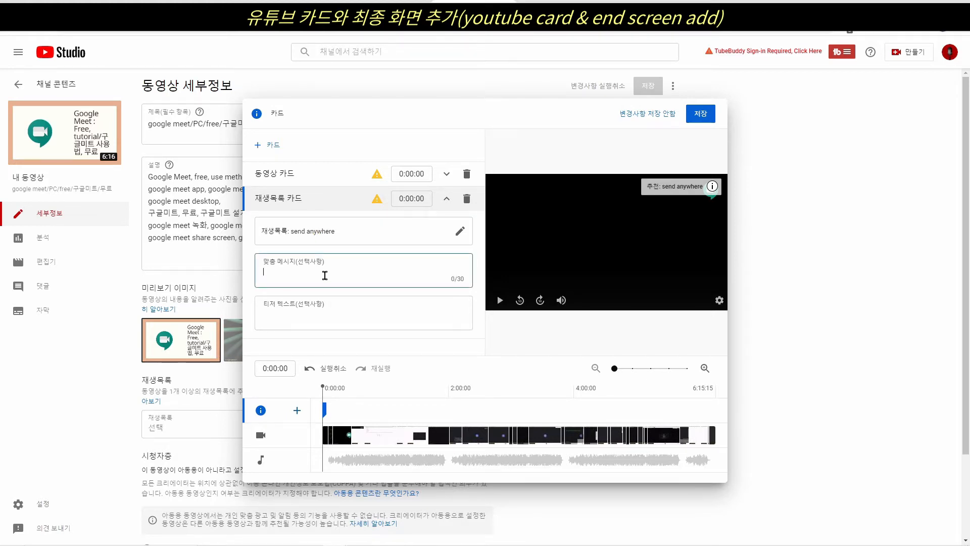
pyautogui.write('설명')
pyautogui.press('BackSpace')
pyautogui.press('BackSpace')
pyautogui.write('ㅅㅔㄹ')
pyautogui.press('BackSpace')
pyautogui.write('명이 할 ㅅ')
pyautogui.write('스니ㄷ')
# Step: Enter "제목입력입니다" as the playlist card's teaser text
pyautogui.click(316, 317)
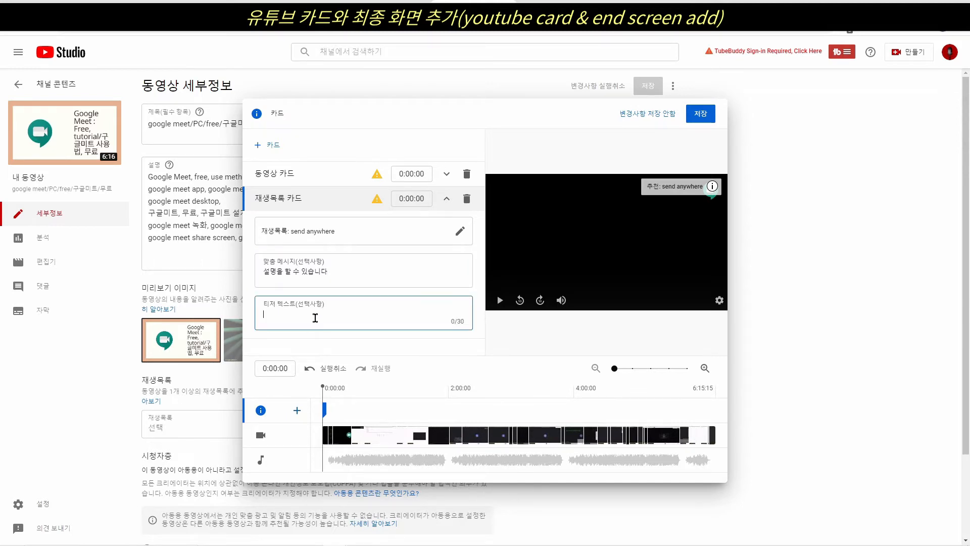
pyautogui.write('제목')
pyautogui.write('에')
pyautogui.write('력히')
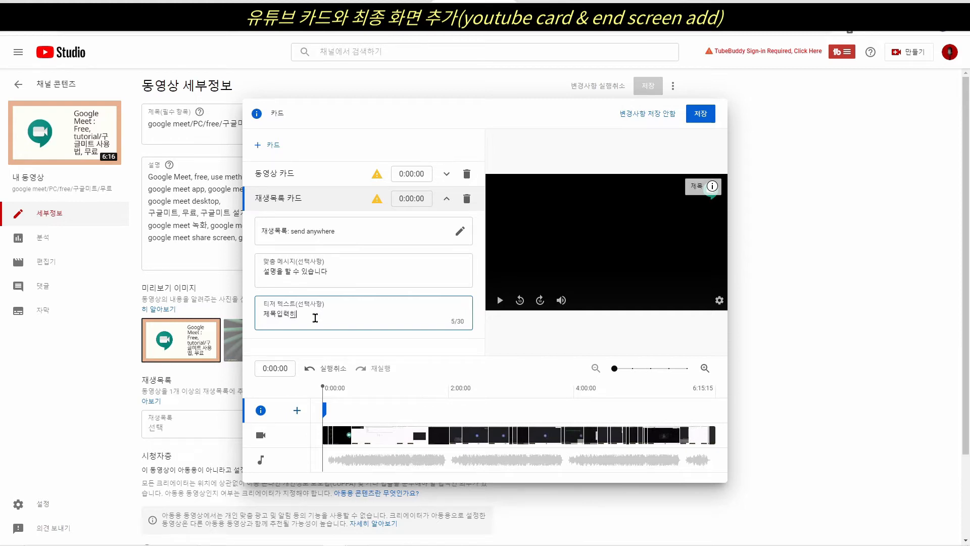
pyautogui.press('BackSpace')
pyautogui.press('BackSpace')
pyautogui.press('BackSpace')
pyautogui.write('입니다')
pyautogui.press('BackSpace')
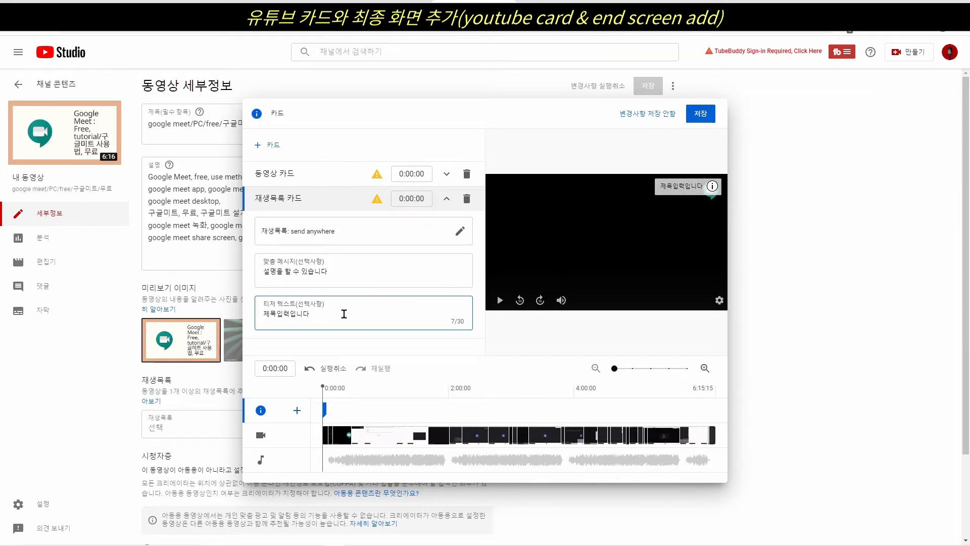
# Step: Clear the playlist card's teaser text
pyautogui.press('BackSpace')
pyautogui.press('BackSpace')
pyautogui.press('BackSpace')
pyautogui.press('BackSpace')
pyautogui.press('BackSpace')
pyautogui.press('BackSpace')
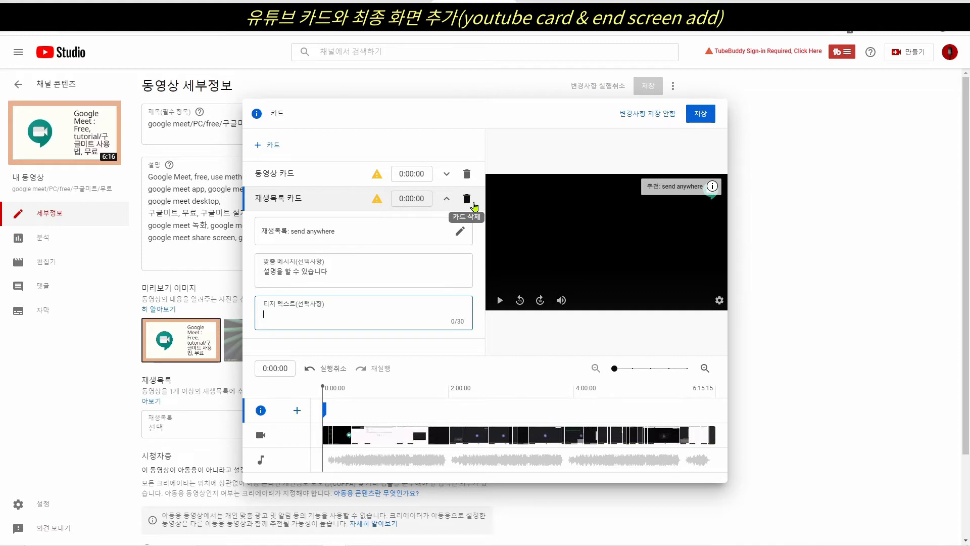
# Step: Check the video card's optional message and teaser fields, and delete both the playlist card and the video card
pyautogui.click(288, 174)
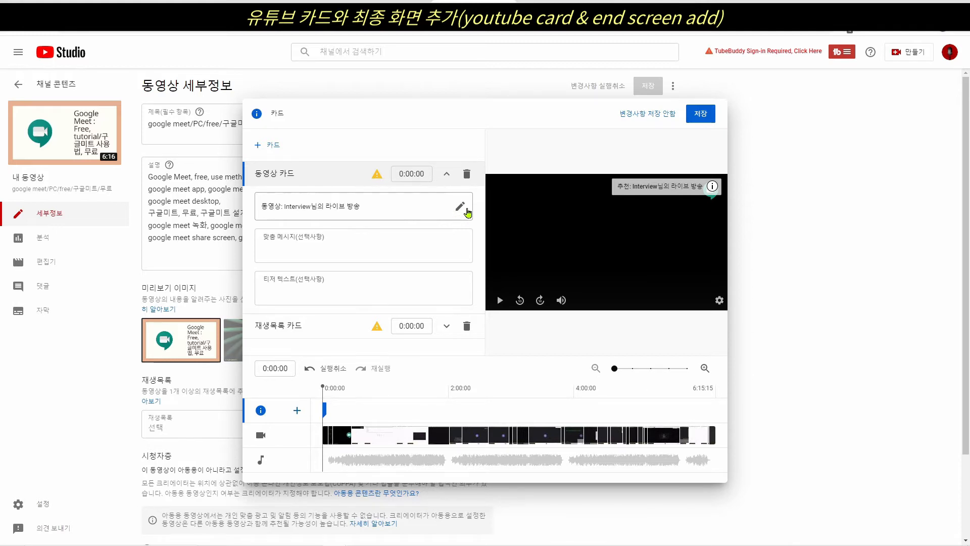
pyautogui.click(337, 252)
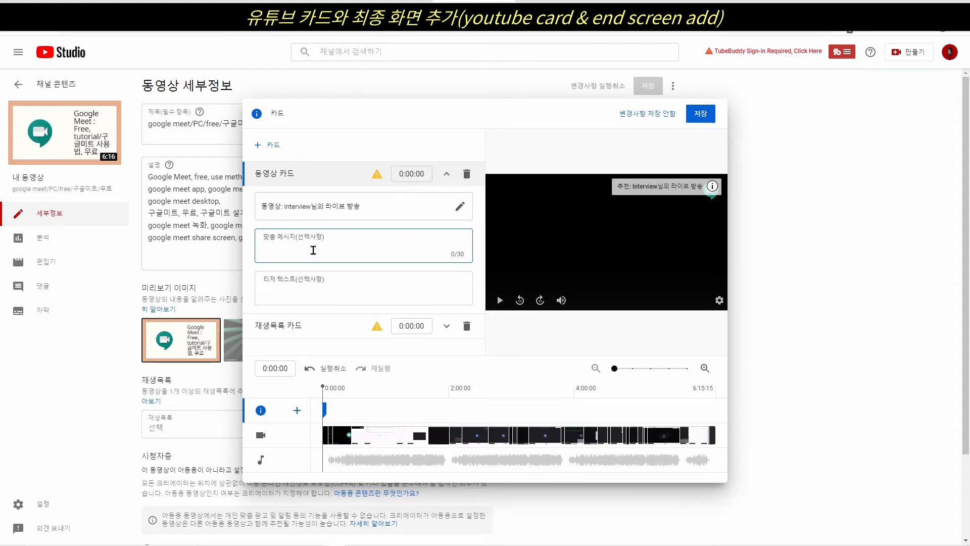
pyautogui.click(300, 294)
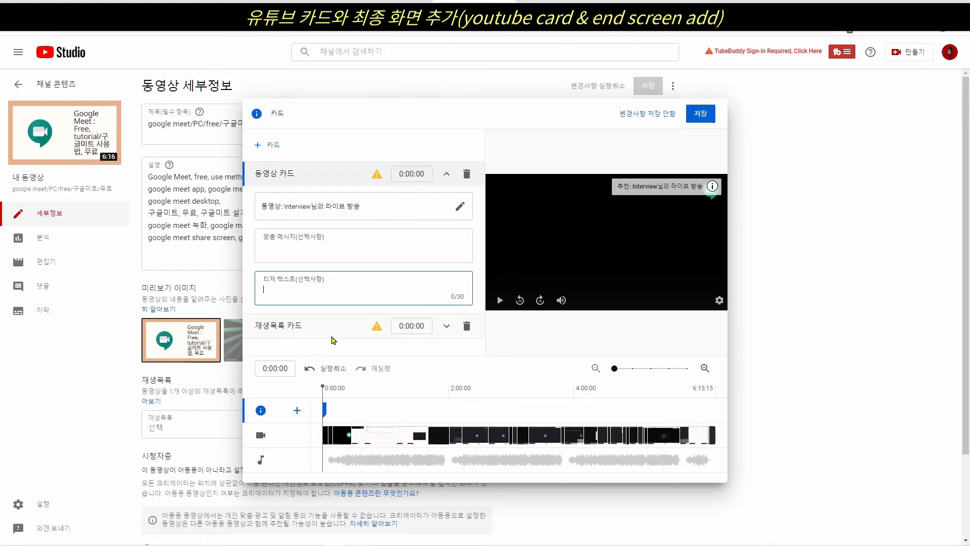
pyautogui.click(467, 328)
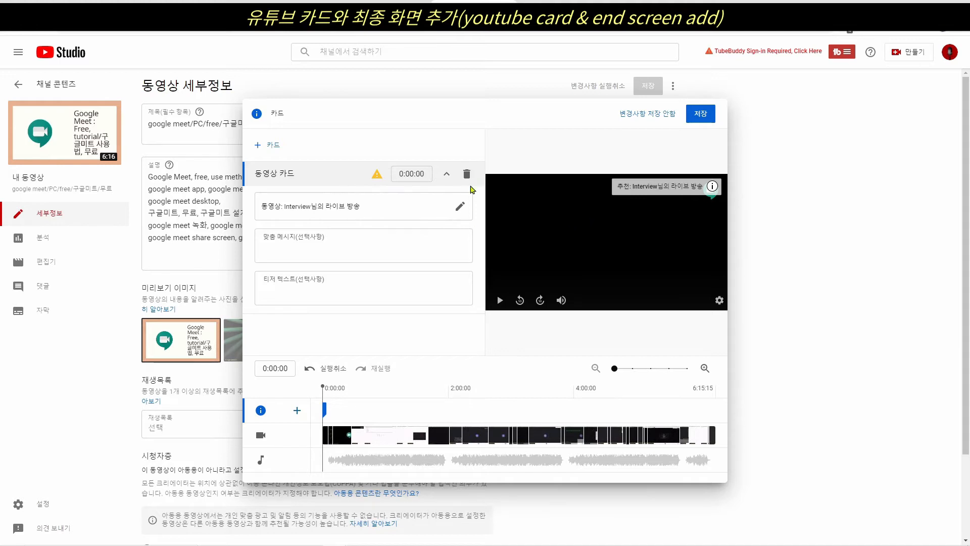
pyautogui.click(467, 180)
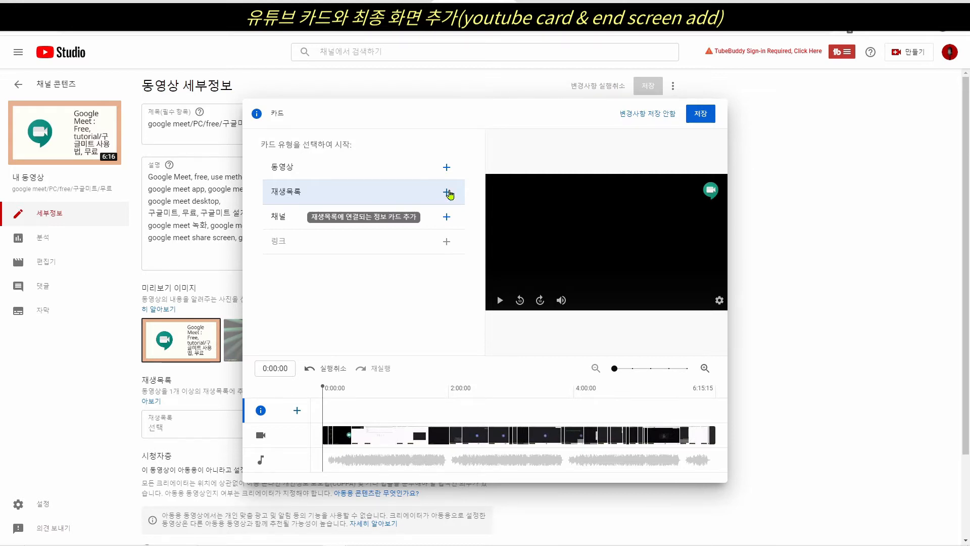
# Step: Add a playlist card linking to the "send anywhere" playlist at 0:00:00 and save the video's cards
pyautogui.click(447, 193)
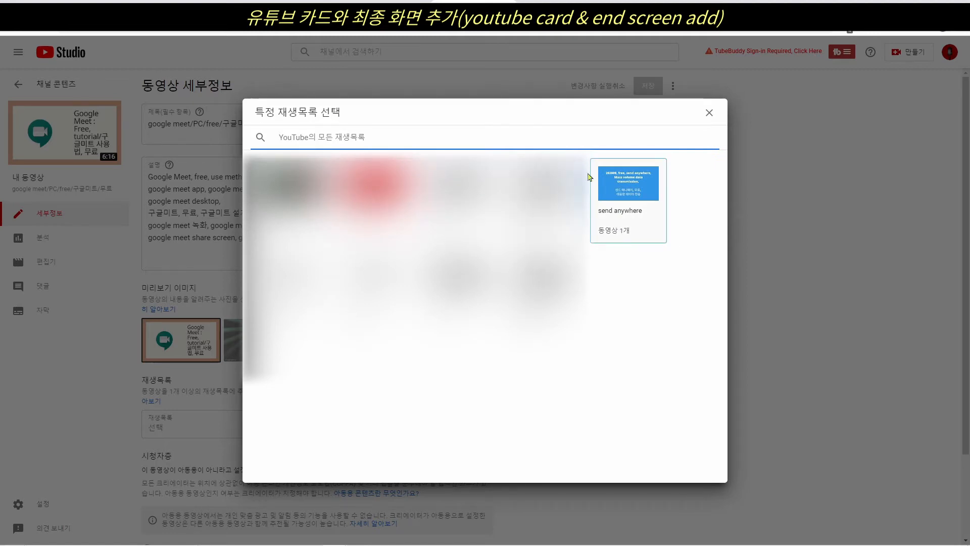
pyautogui.click(641, 206)
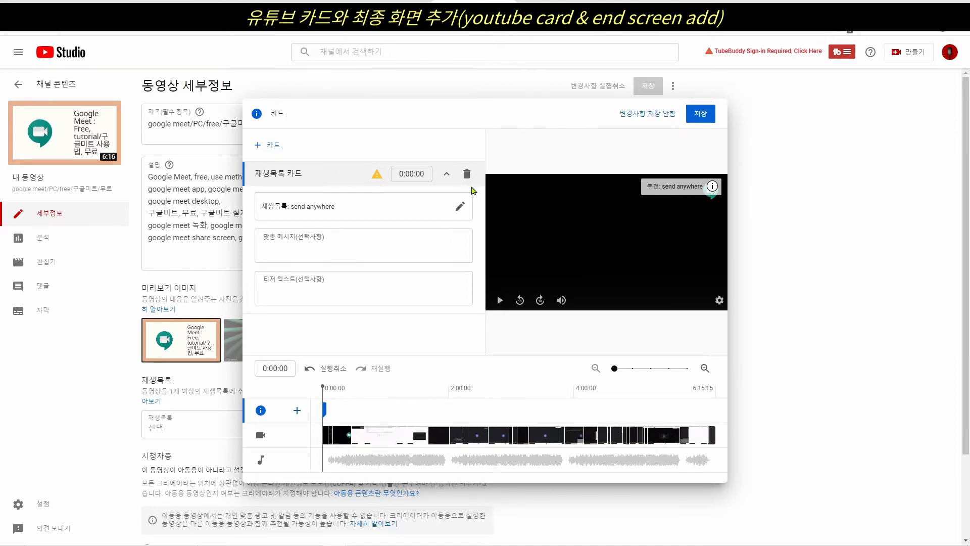
pyautogui.click(271, 148)
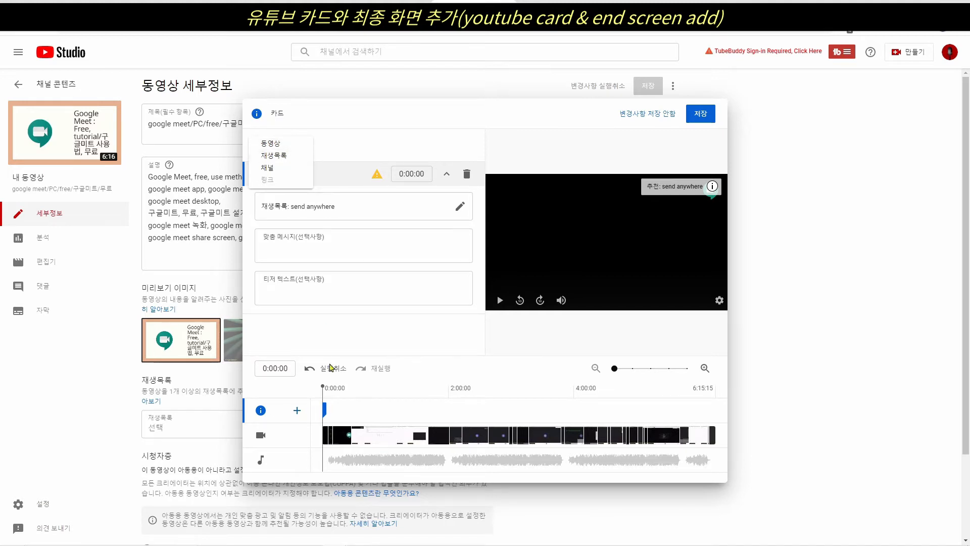
pyautogui.click(333, 331)
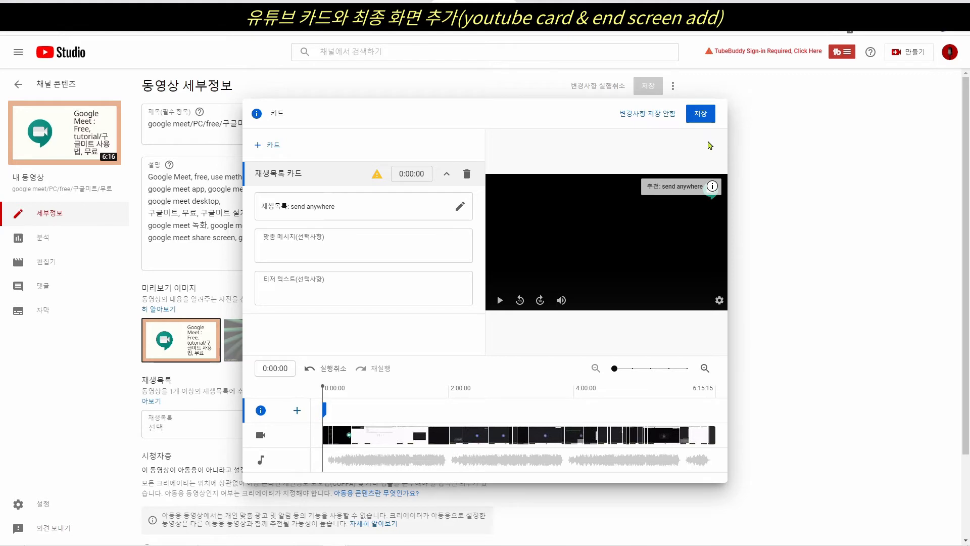
pyautogui.click(695, 116)
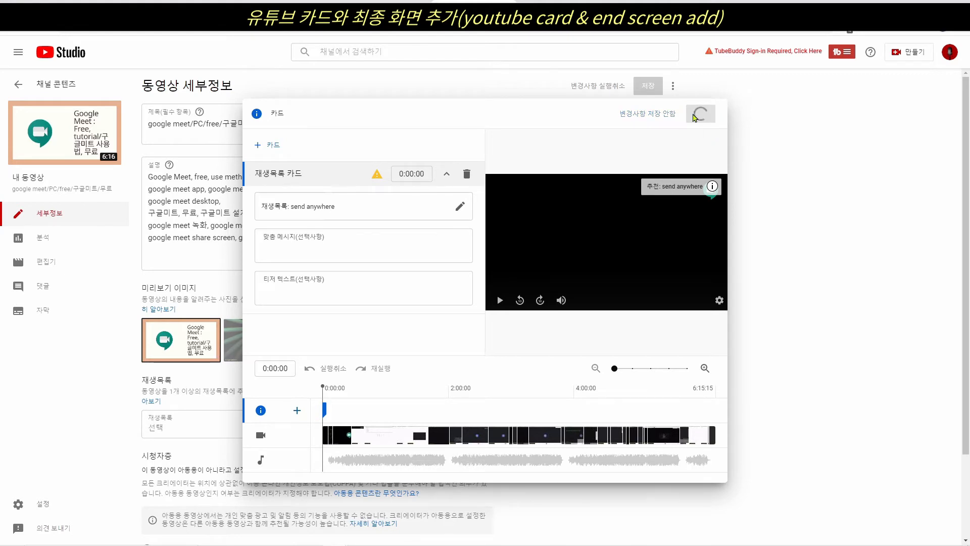
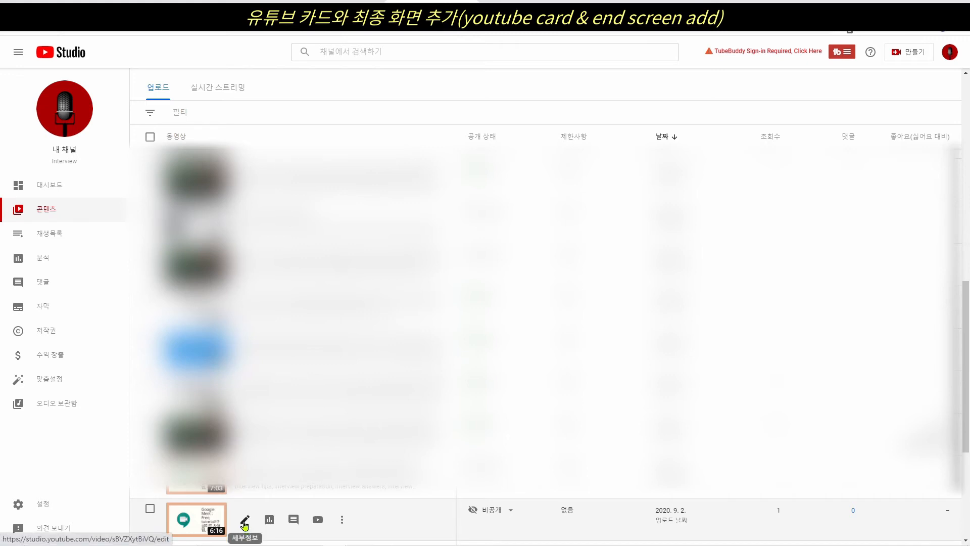
# Step: Open the end screen editor of the google meet video and add a video element showing the most recent upload (최근 업로드된 동영상)
pyautogui.click(244, 521)
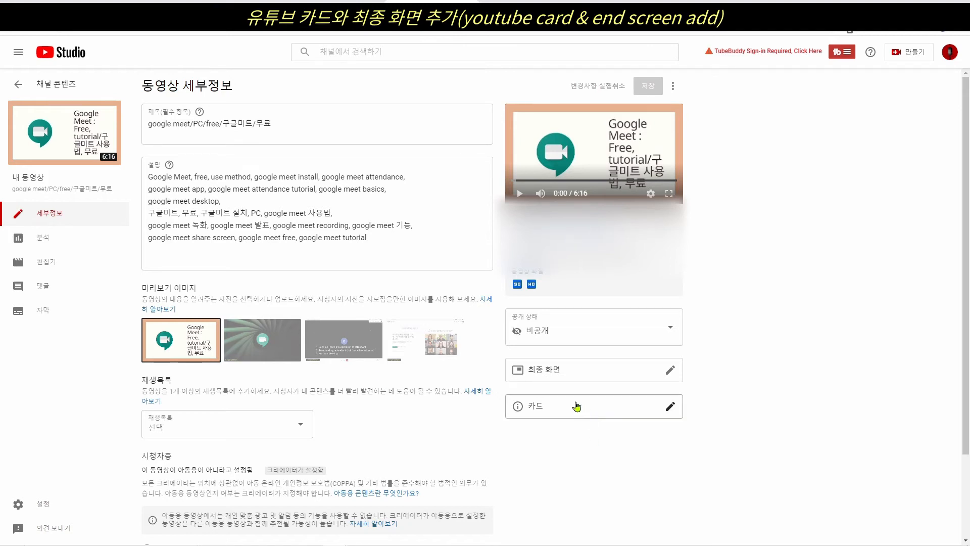
pyautogui.click(589, 377)
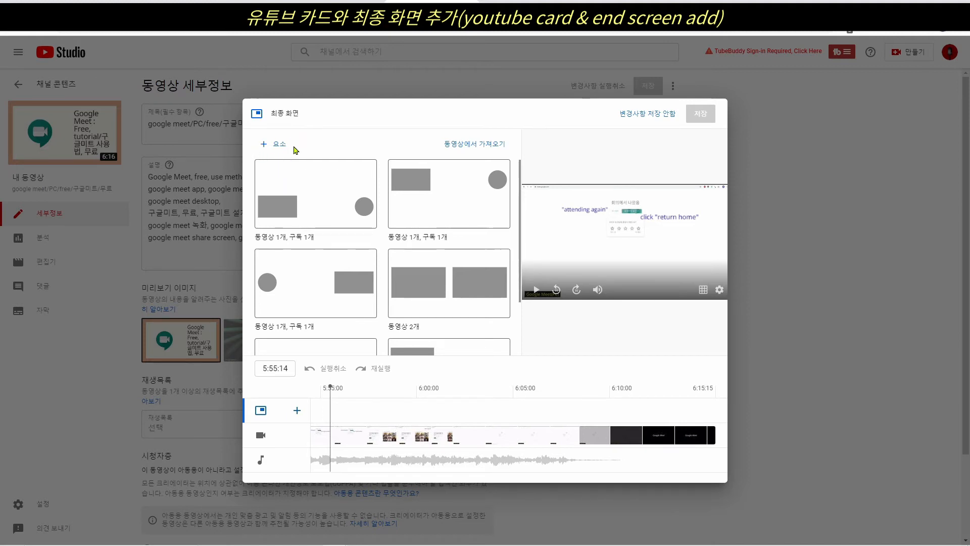
pyautogui.click(273, 150)
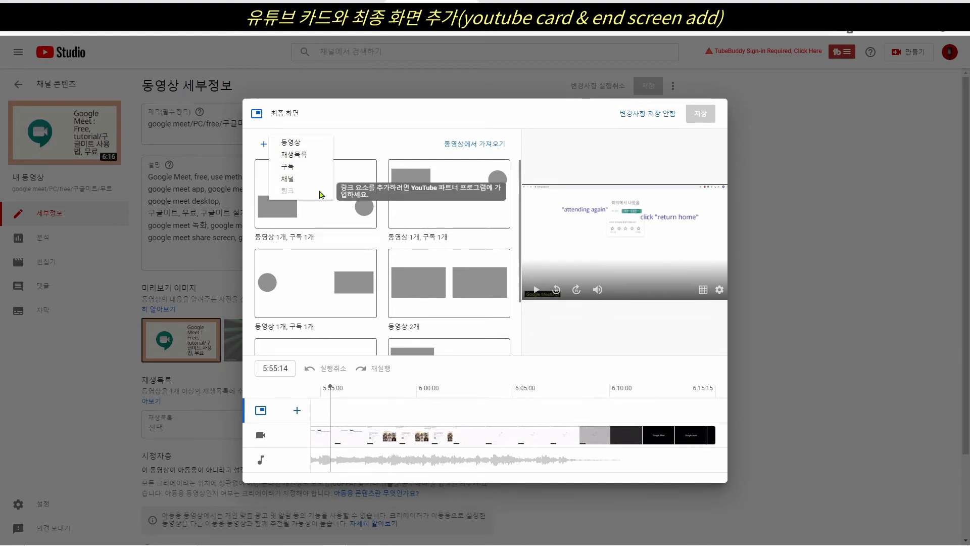
pyautogui.click(319, 148)
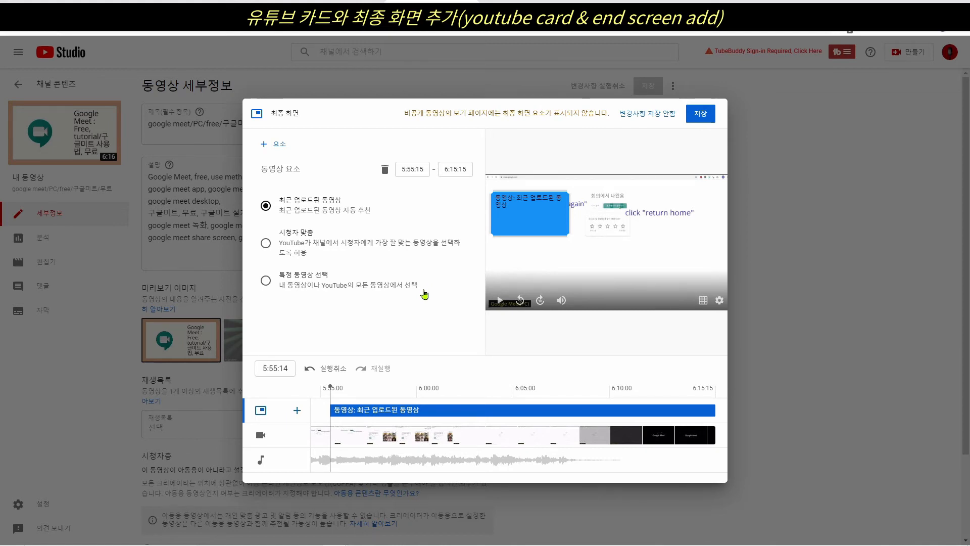
# Step: Try the 시청자 맞춤 and 특정 동영상 선택 options for the video element, and set it back to 최근 업로드된 동영상
pyautogui.click(267, 245)
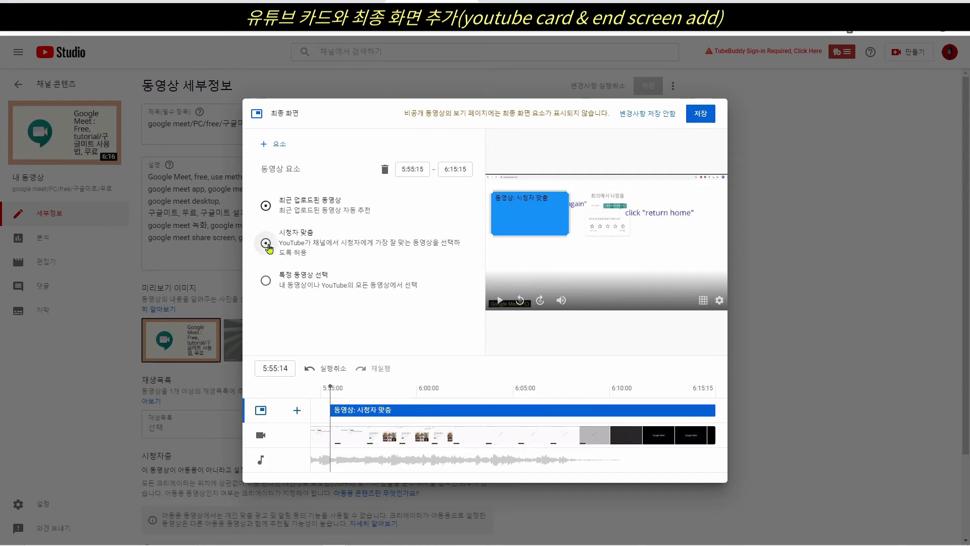
pyautogui.click(266, 281)
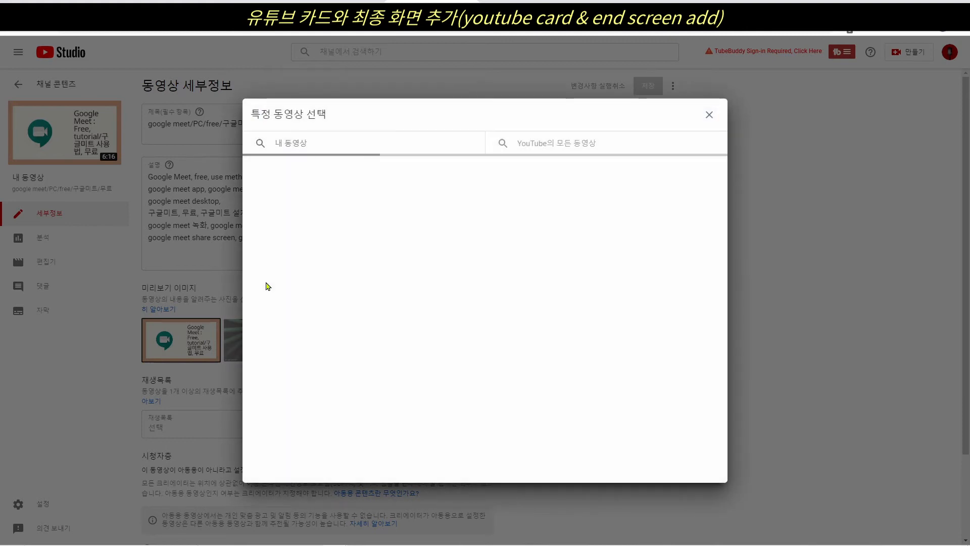
pyautogui.click(709, 115)
pyautogui.click(266, 207)
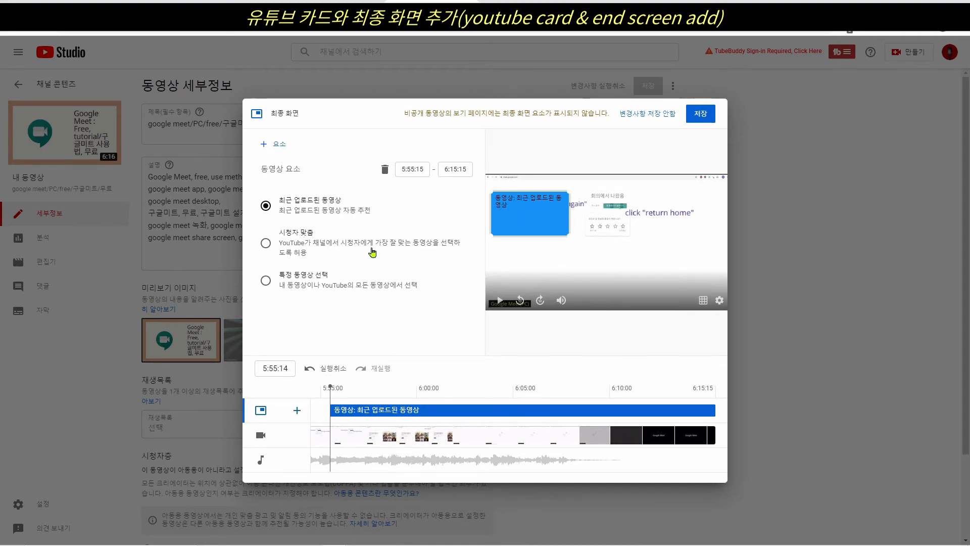
# Step: Try 시청자 맞춤 and the specific video "Interview님의 라이브 방송" for the video element, and return it to 최근 업로드된 동영상
pyautogui.click(267, 245)
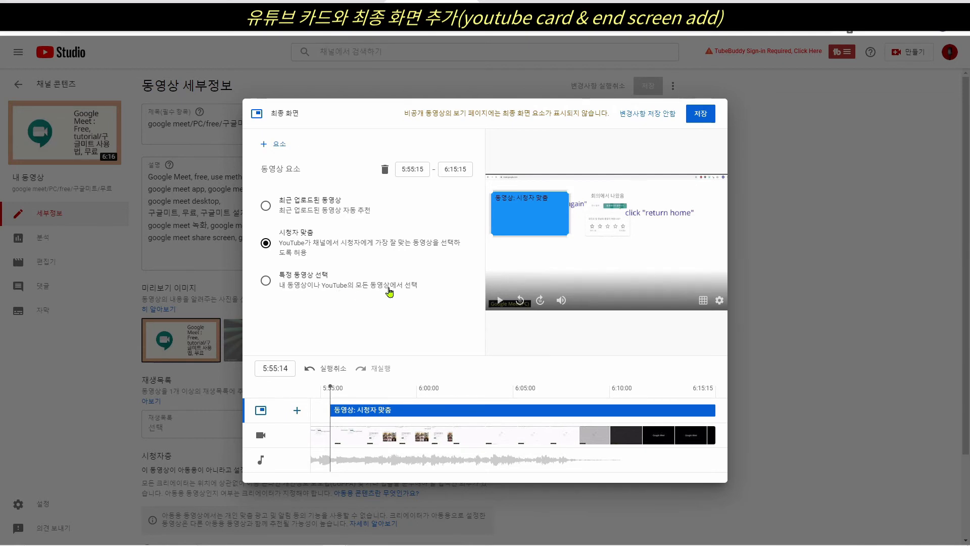
pyautogui.click(266, 281)
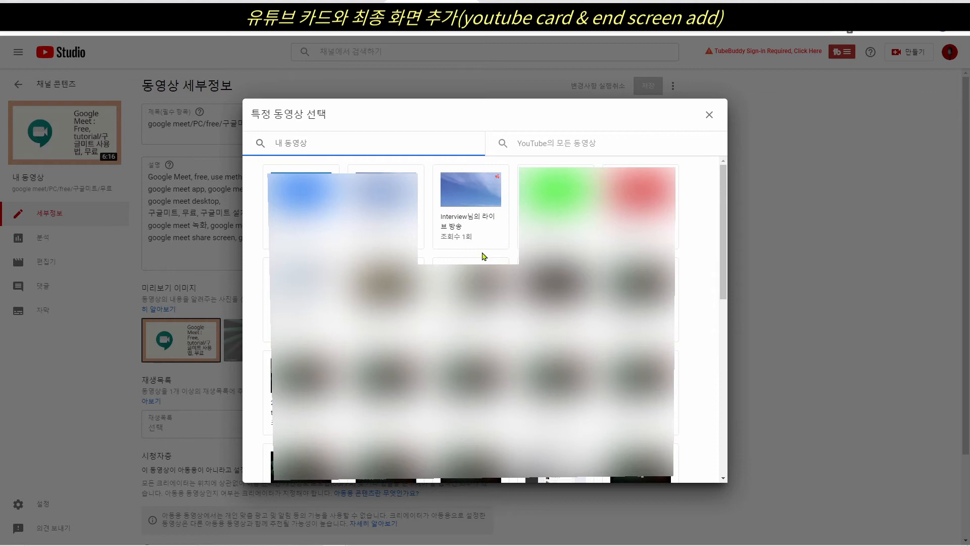
pyautogui.click(481, 205)
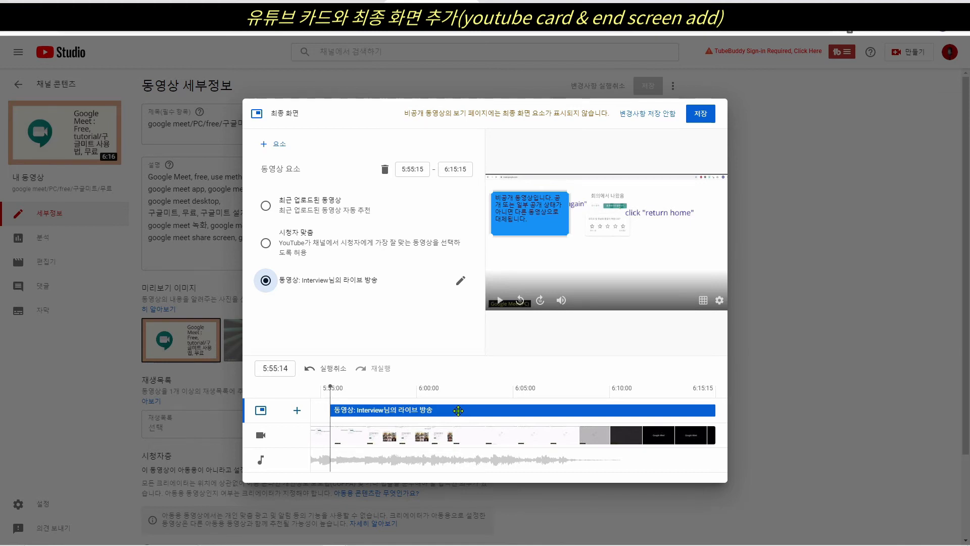
pyautogui.click(265, 206)
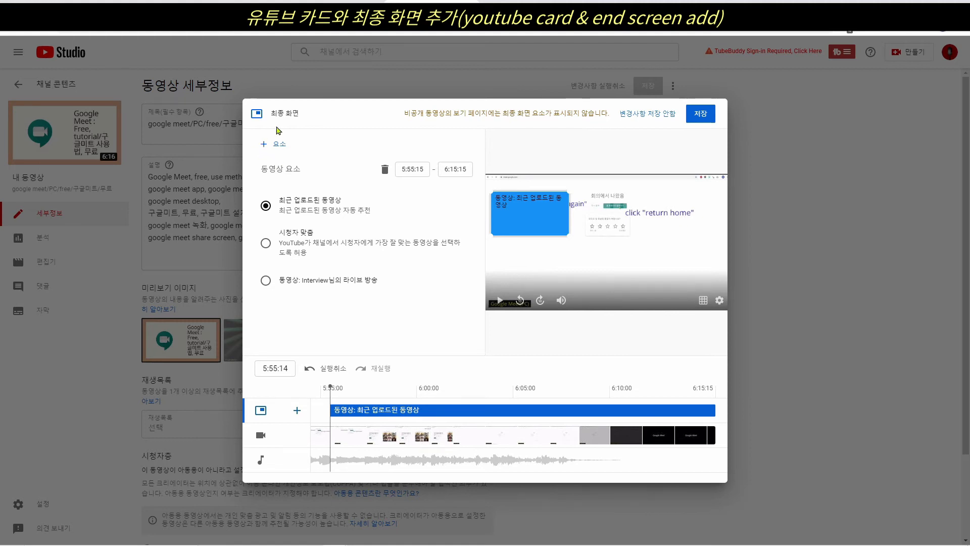
# Step: Add a playlist element for "send anywhere" to the end screen, and check its playlist picker without changing the selection
pyautogui.click(273, 147)
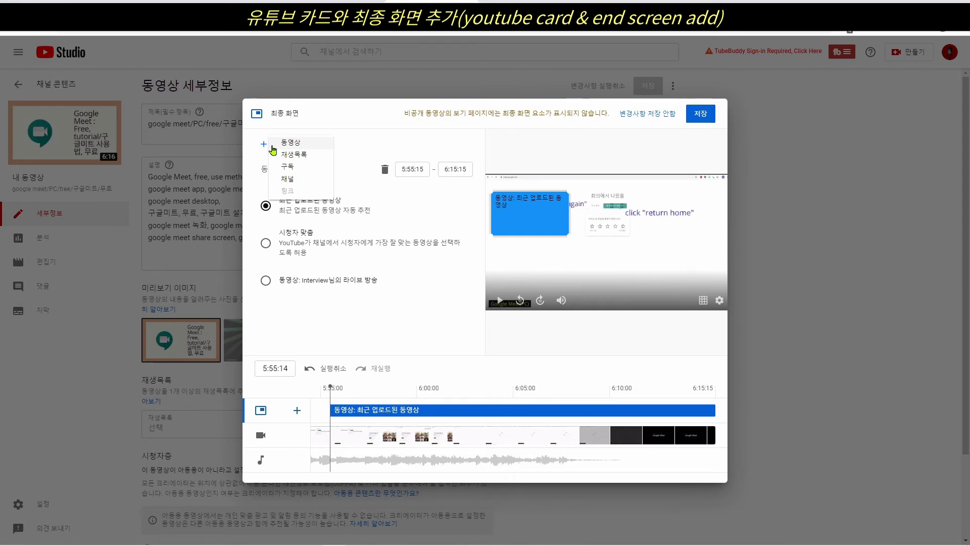
pyautogui.click(321, 162)
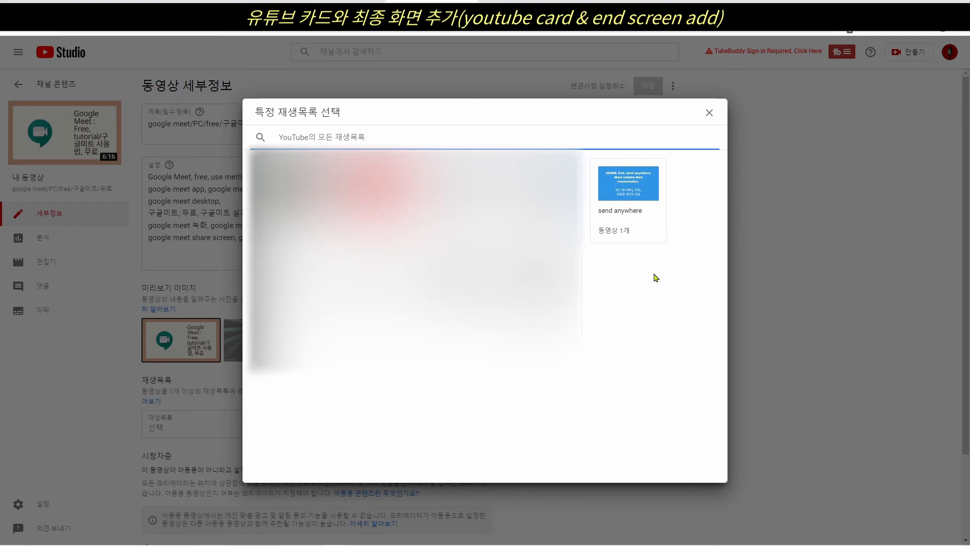
pyautogui.click(635, 208)
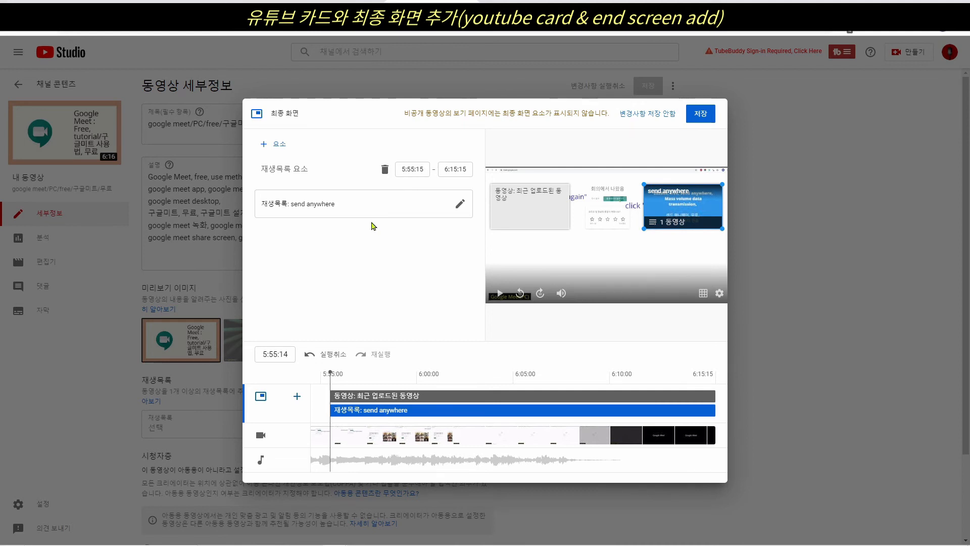
pyautogui.click(461, 208)
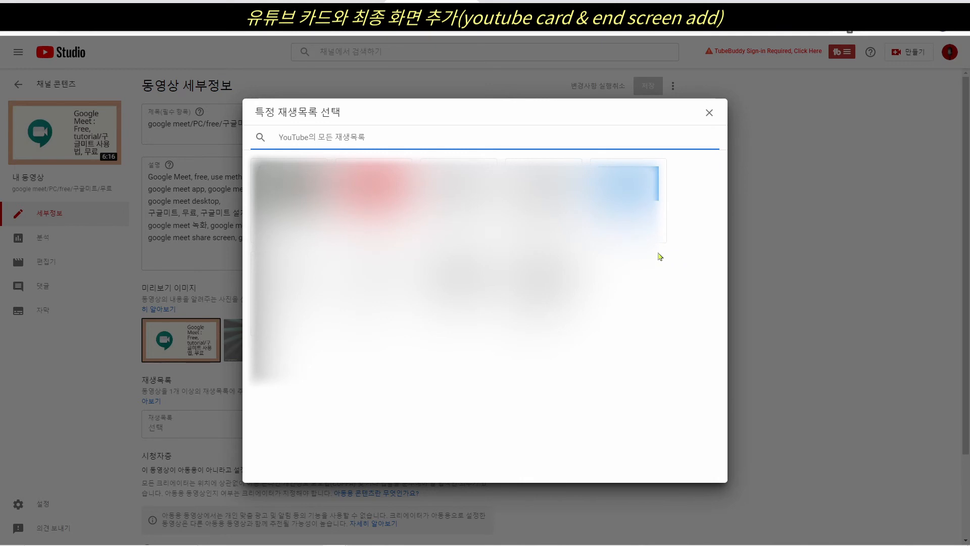
pyautogui.click(709, 112)
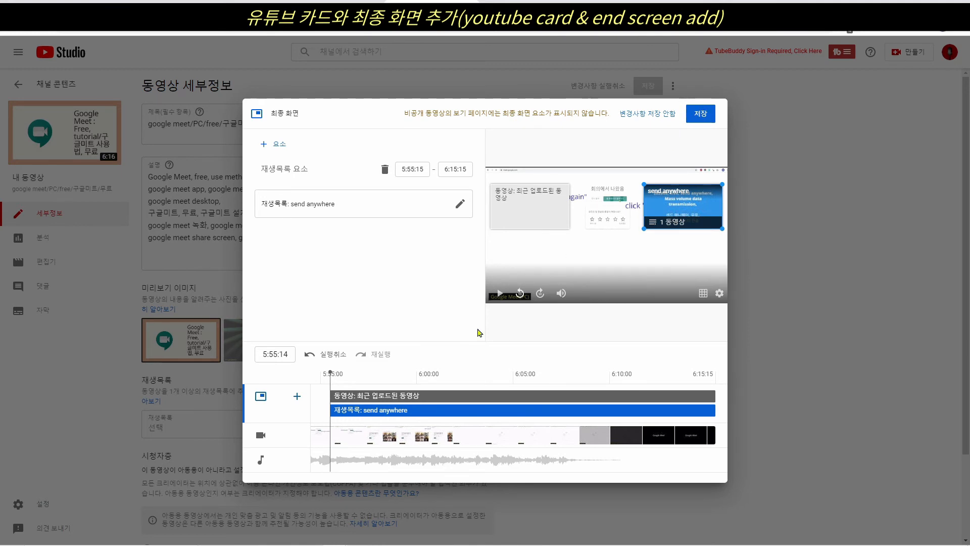
# Step: Preview the end screen elements at about 5:57:20 and 6:11:28 on the timeline, and save the end screen
pyautogui.click(372, 385)
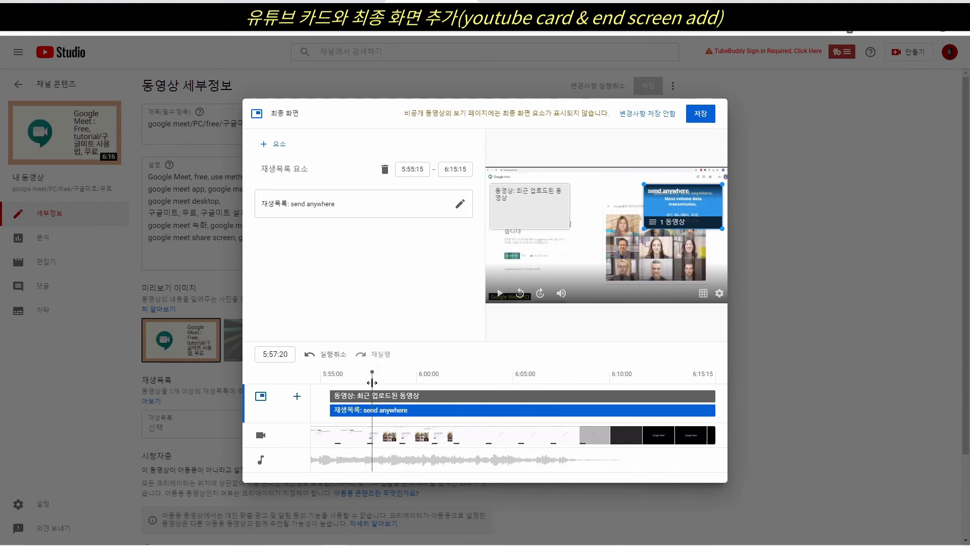
pyautogui.click(647, 378)
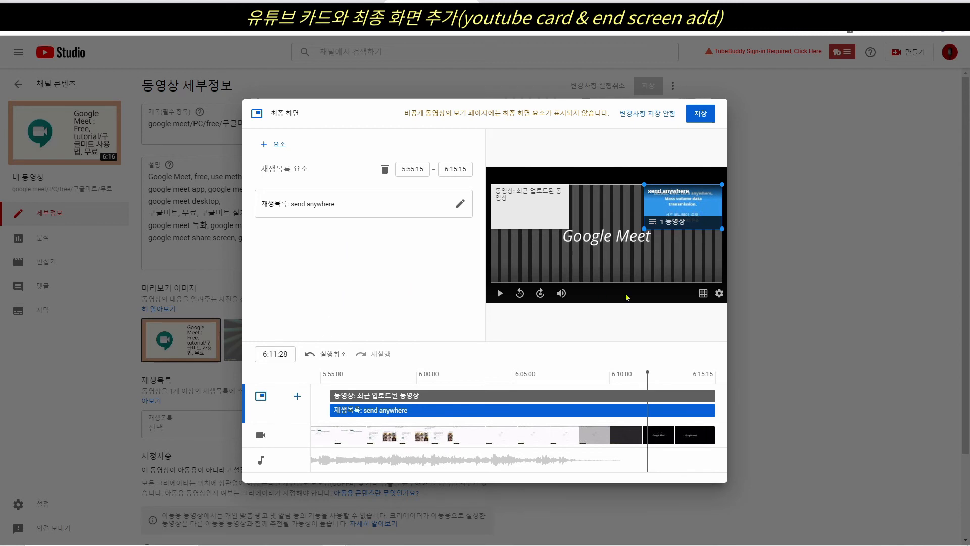
pyautogui.click(696, 117)
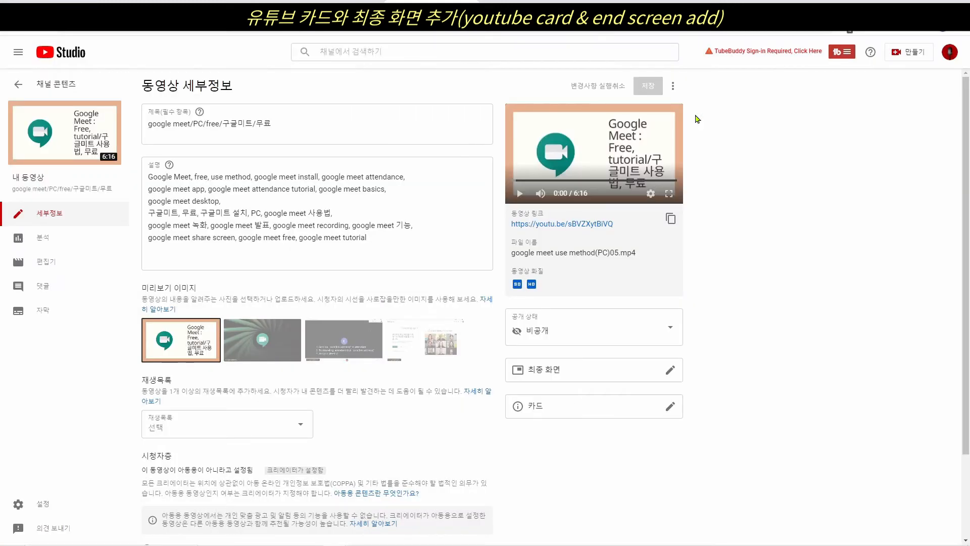
# Step: Reopen the video's end screen editor and delete both the most recent upload element and the "send anywhere" playlist element
pyautogui.click(578, 377)
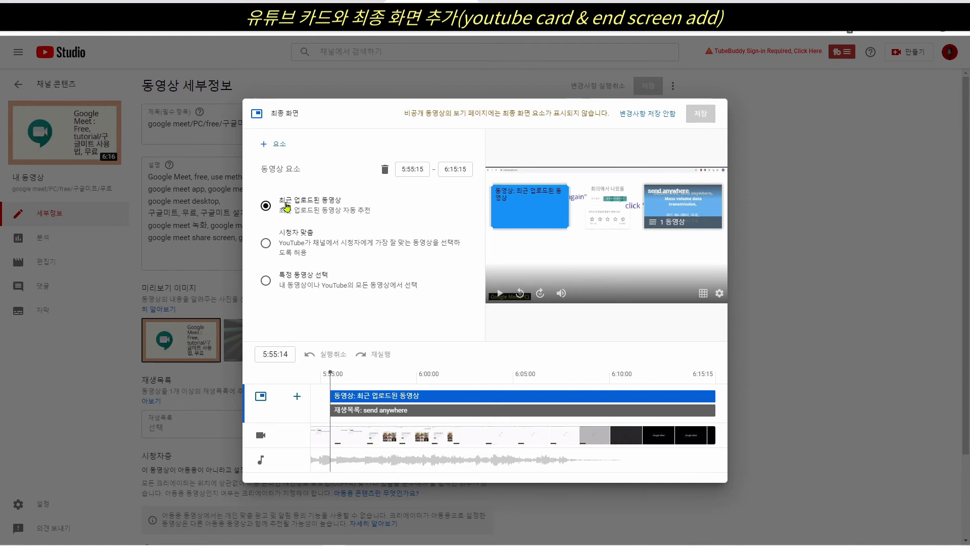
pyautogui.click(385, 172)
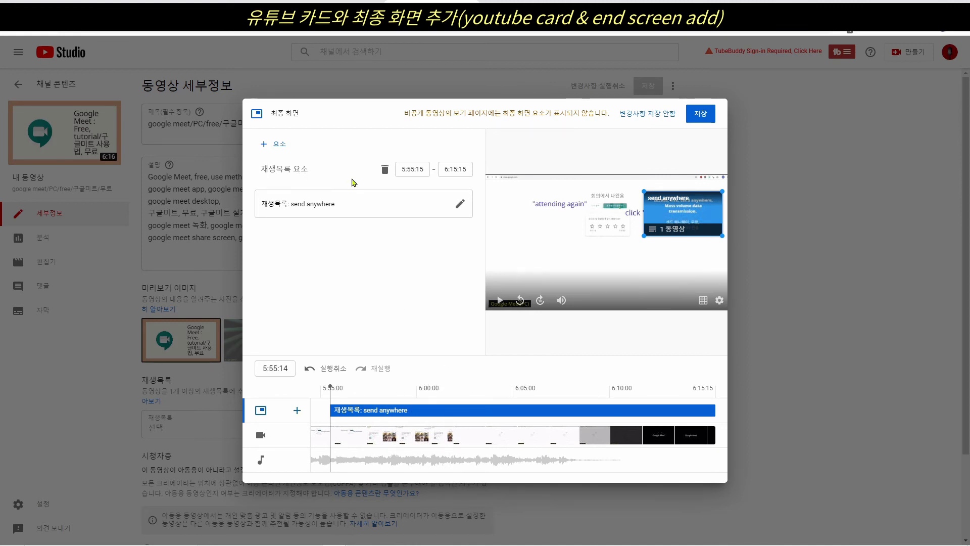
pyautogui.click(385, 172)
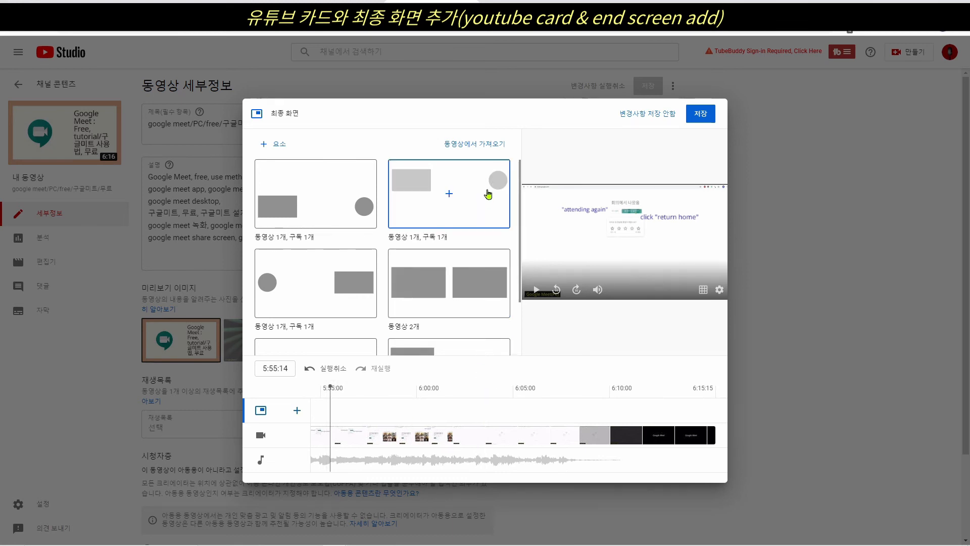
# Step: Check the option to import an end screen from another video, and apply the 동영상 2개 template with two small, widely separated videos
pyautogui.click(475, 152)
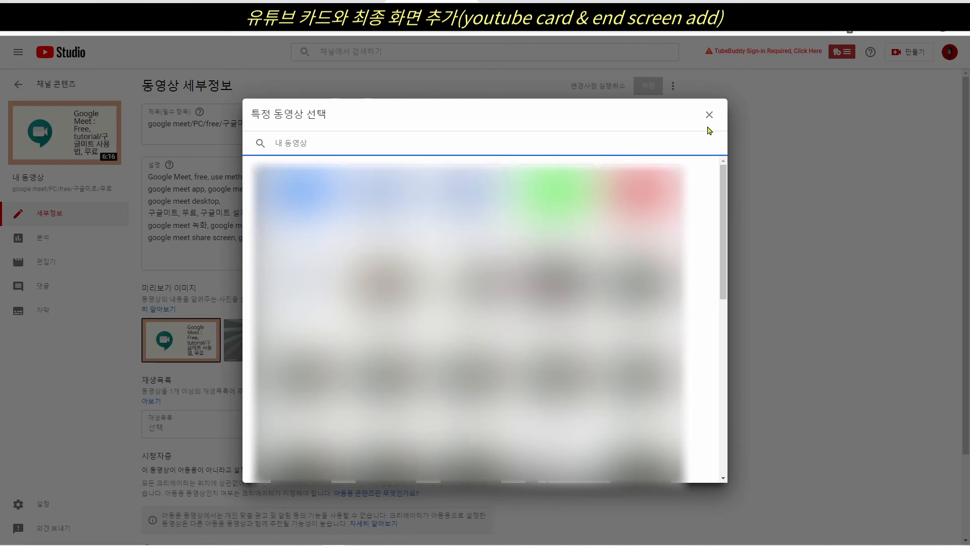
pyautogui.click(710, 118)
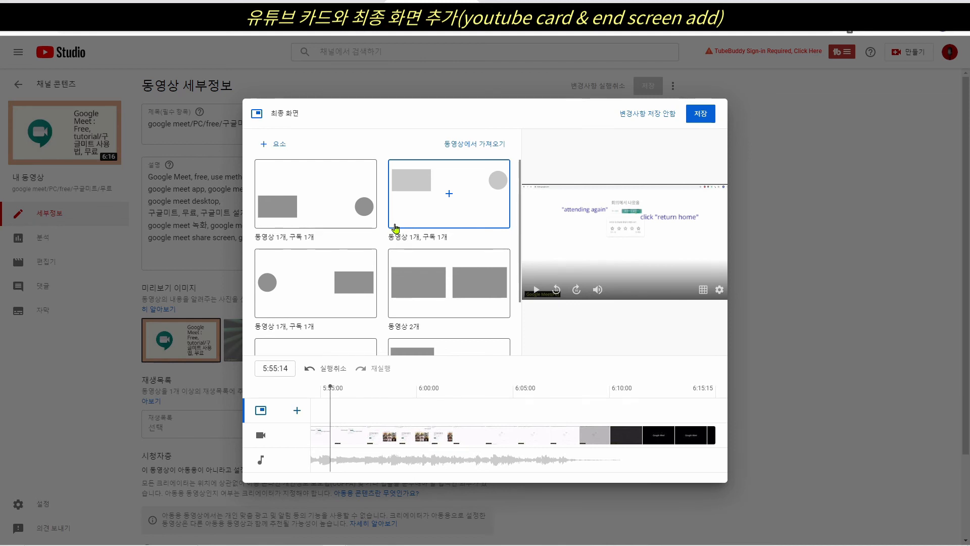
pyautogui.scroll(-2, 422, 191)
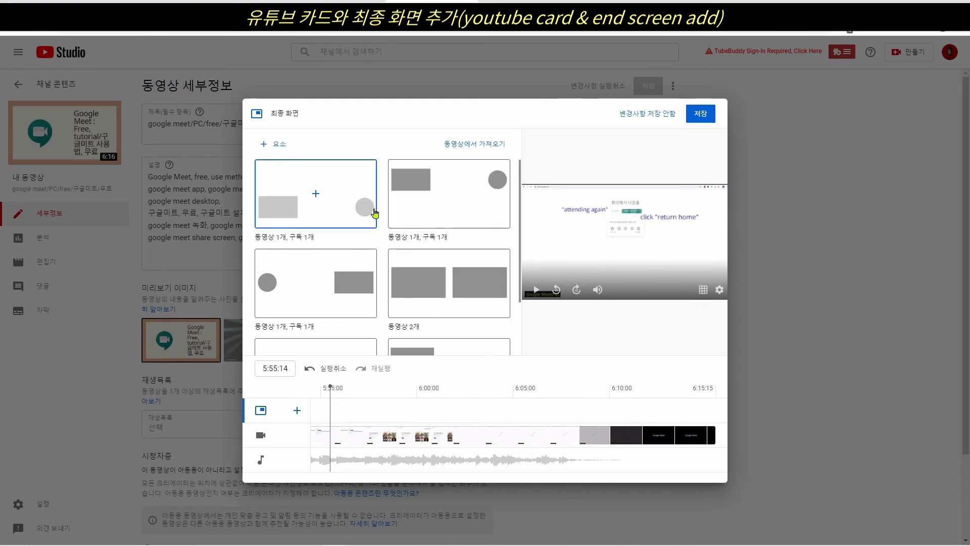
pyautogui.scroll(-1, 442, 215)
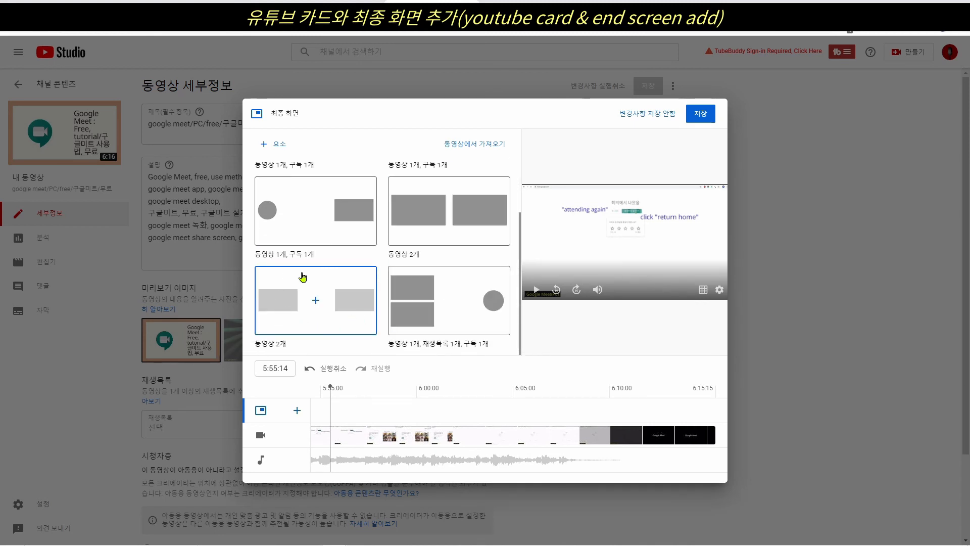
pyautogui.click(347, 304)
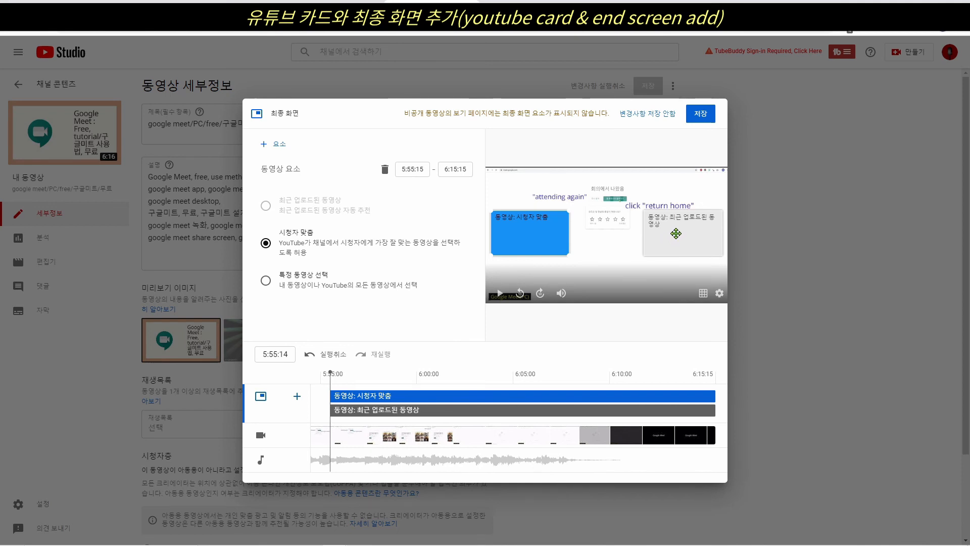
# Step: Change the 최근 업로드된 동영상 element to the specific video "Interview님의 라이브 방송"
pyautogui.click(676, 233)
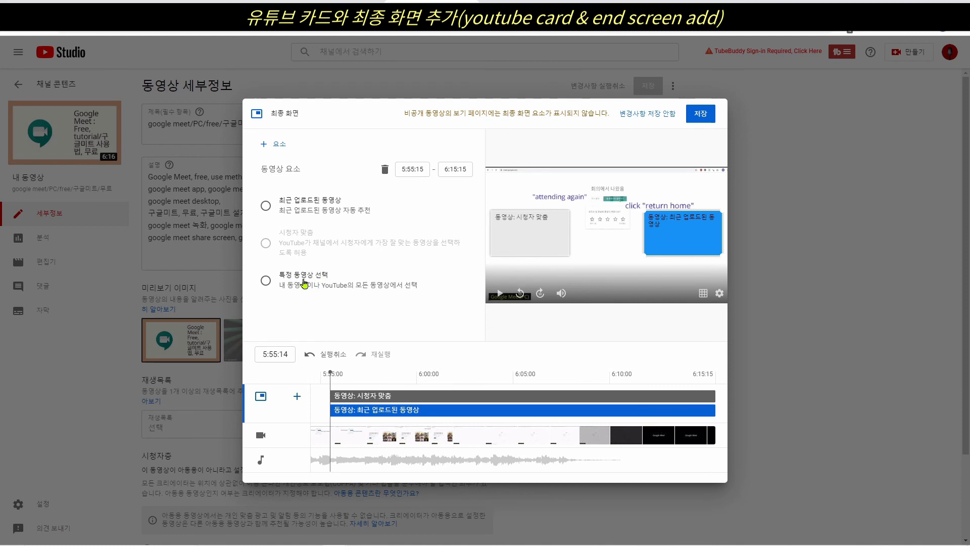
pyautogui.click(266, 282)
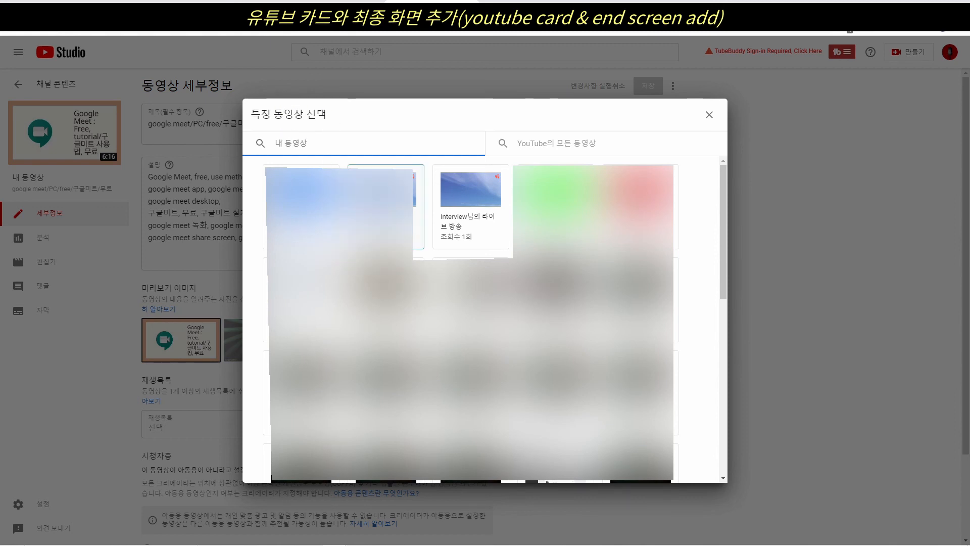
pyautogui.click(486, 206)
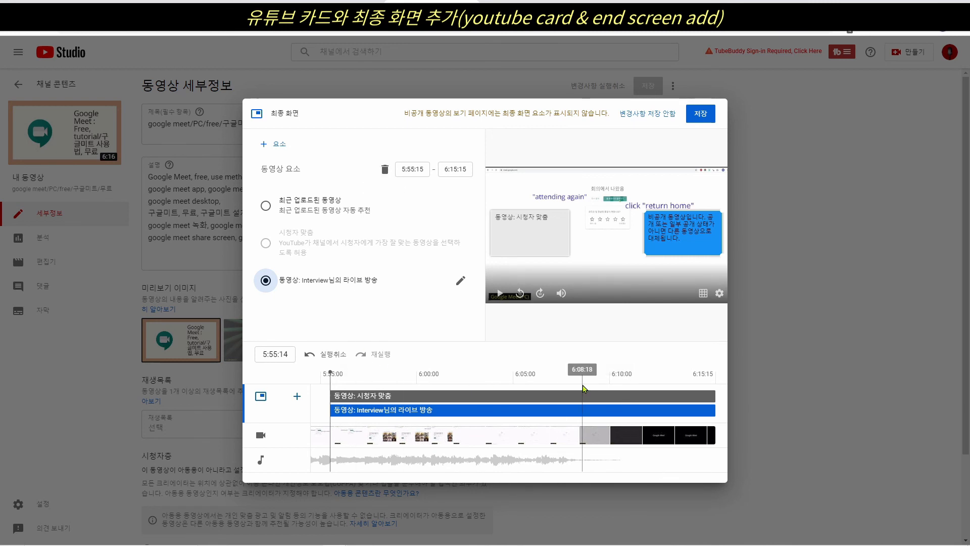
# Step: Preview the two video elements between about 6:11:15 and 6:14:13 on the timeline, and save the end screen
pyautogui.click(638, 387)
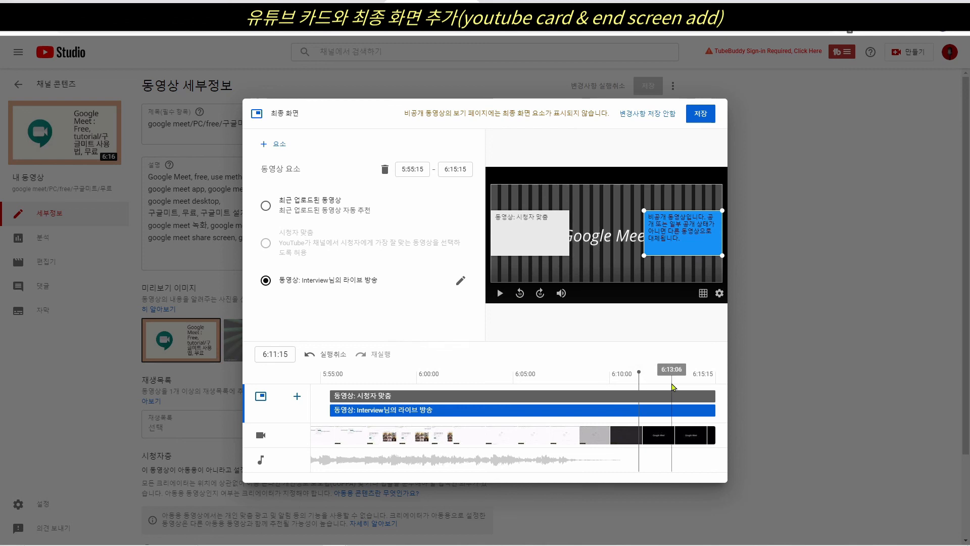
pyautogui.click(673, 384)
pyautogui.moveTo(673, 382)
pyautogui.mouseDown()
pyautogui.moveTo(588, 386)
pyautogui.moveTo(566, 377)
pyautogui.moveTo(636, 374)
pyautogui.mouseUp()
pyautogui.click(668, 388)
pyautogui.click(684, 389)
pyautogui.click(695, 388)
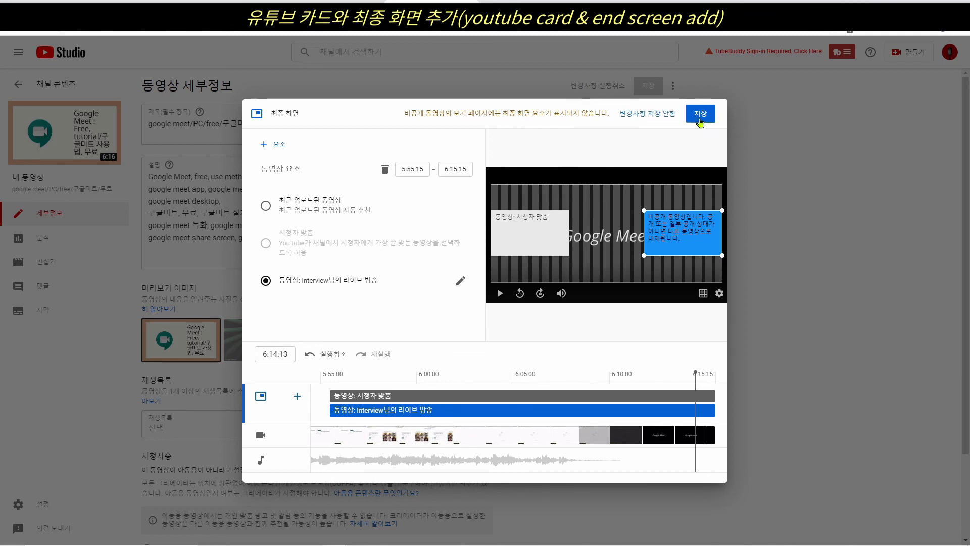
pyautogui.click(700, 116)
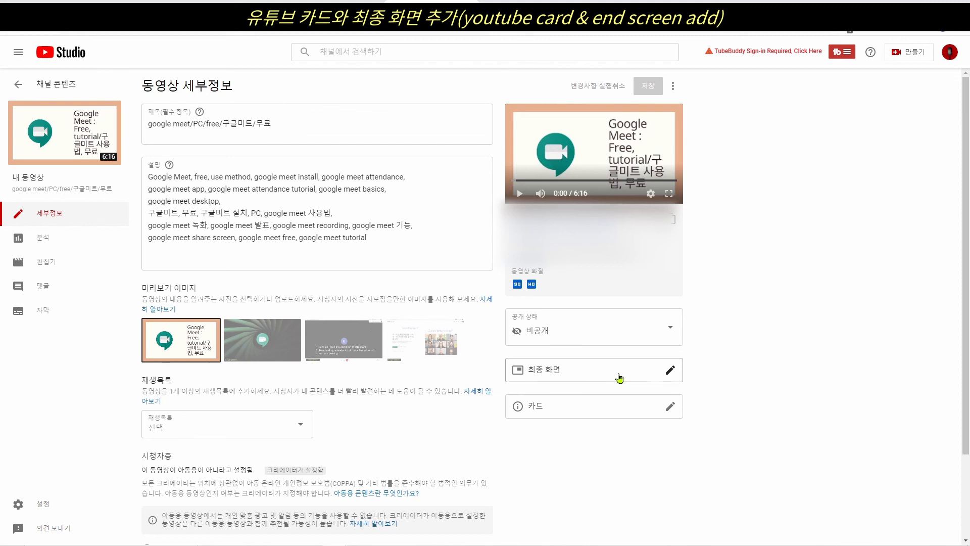
# Step: Reopen the end screen editor of the google meet video
pyautogui.click(671, 372)
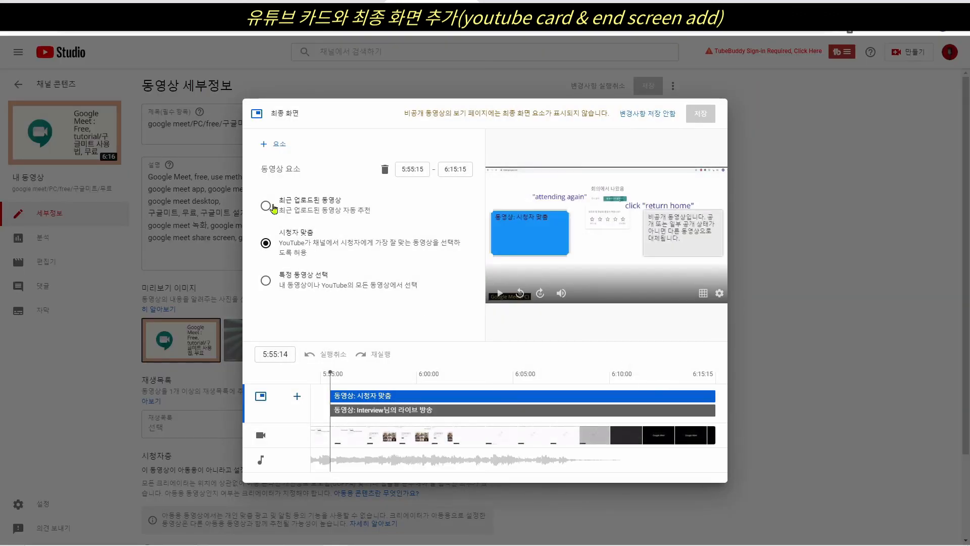